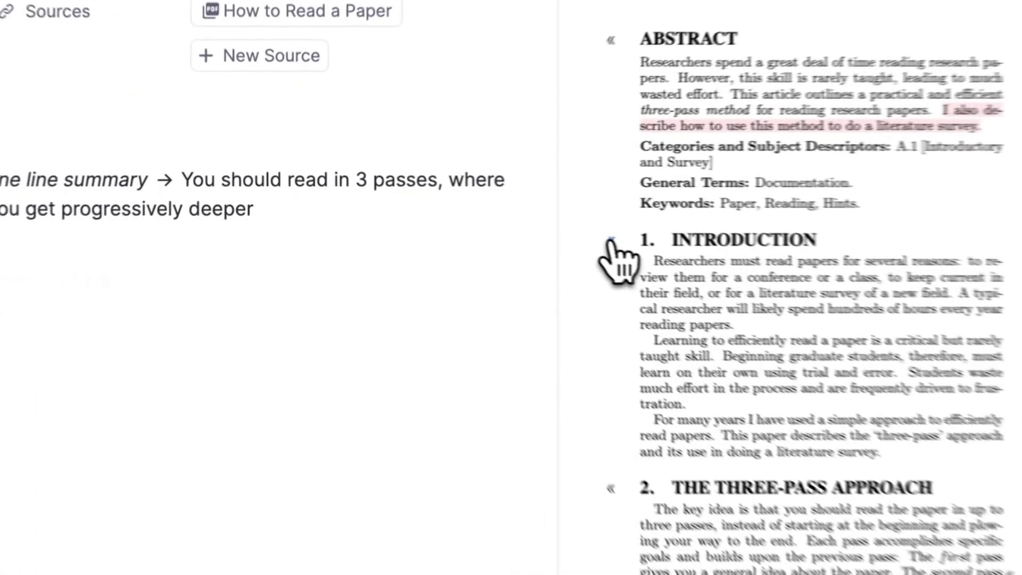
Step: Add headings '1. INTRODUCTION' and '2. THE THREE-PASS APPROACH', then start occlusion cards from the five-Cs list
{"action": "left_click", "coordinate": [611, 242]}
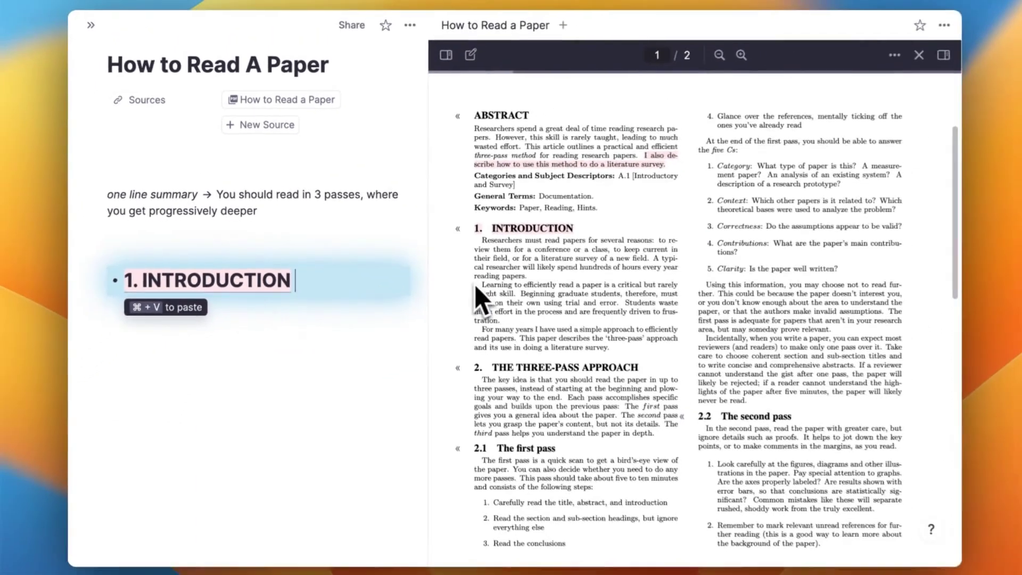
{"action": "left_click", "coordinate": [479, 362]}
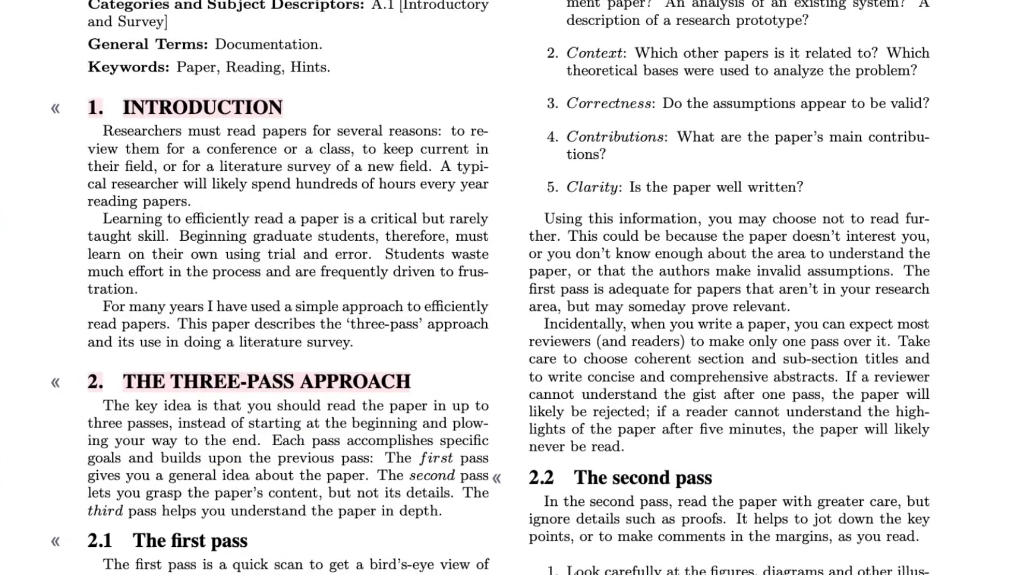
{"action": "left_click_drag", "start_coordinate": [534, 1], "coordinate": [941, 218]}
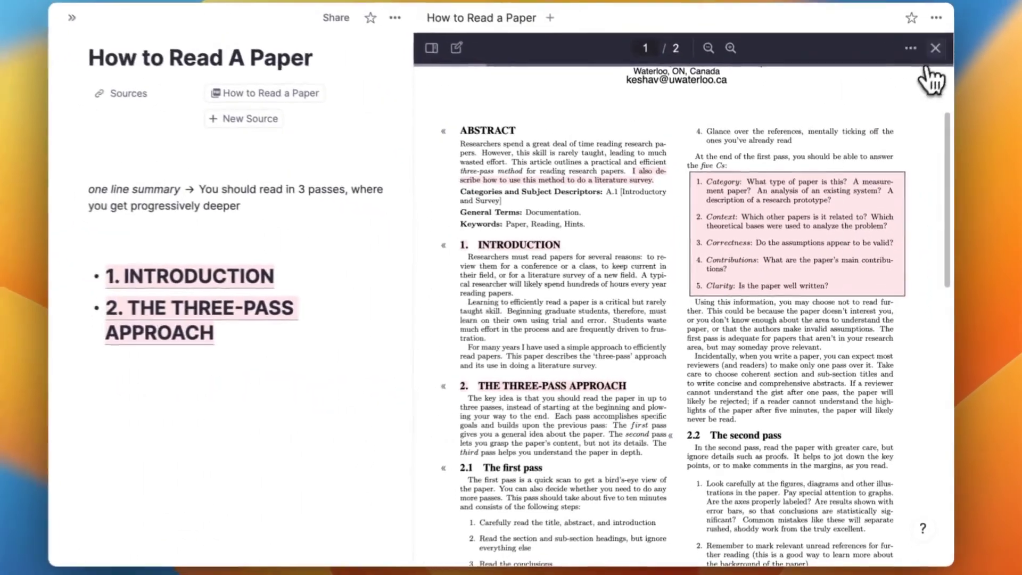
{"action": "left_click", "coordinate": [931, 67]}
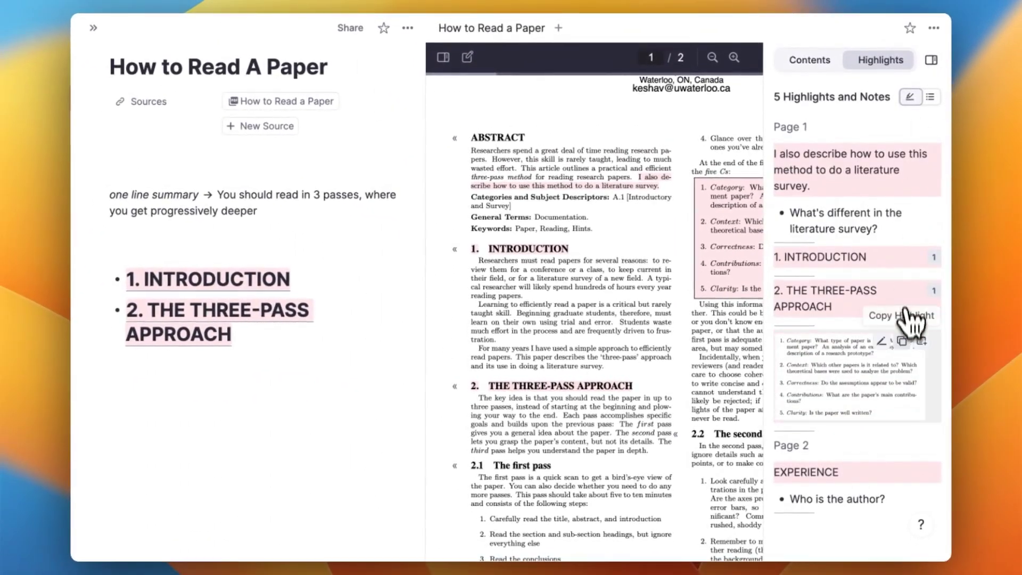
{"action": "left_click", "coordinate": [909, 346]}
{"action": "left_click", "coordinate": [789, 377]}
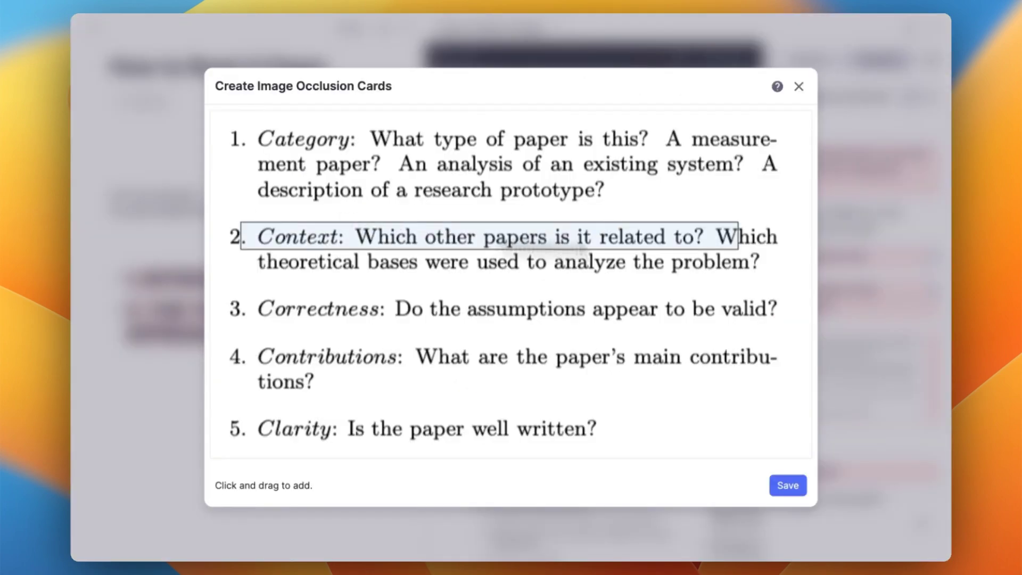
Step: Cover item 2, Context, of the five-Cs list with an occlusion mask
{"action": "left_click_drag", "start_coordinate": [844, 266], "coordinate": [787, 274]}
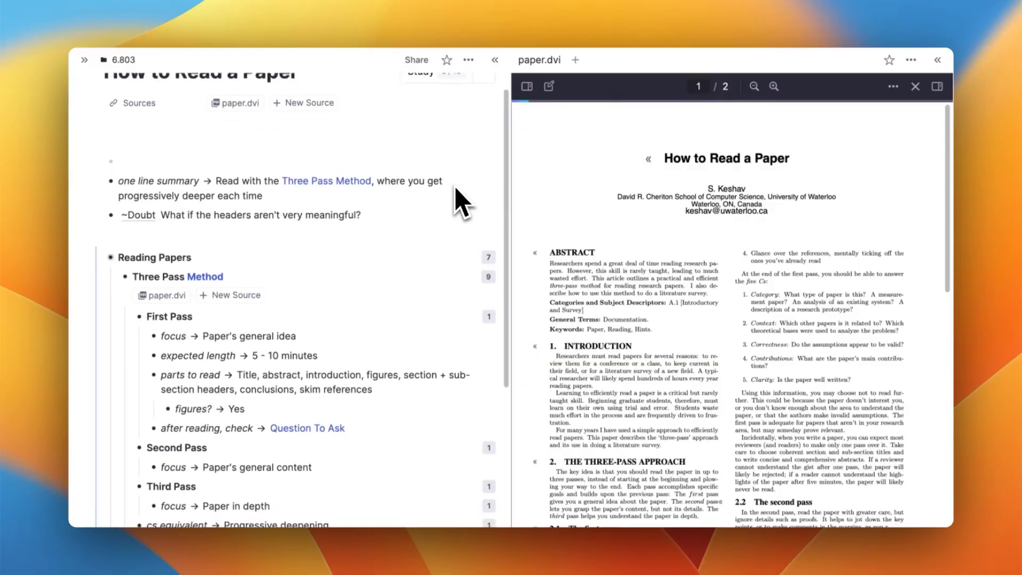
Step: Scroll down the Reading Papers outline toward the Active Reading List
{"action": "scroll", "coordinate": [458, 200], "scroll_direction": "down", "scroll_amount": 3}
{"action": "scroll", "coordinate": [458, 201], "scroll_direction": "down", "scroll_amount": 3}
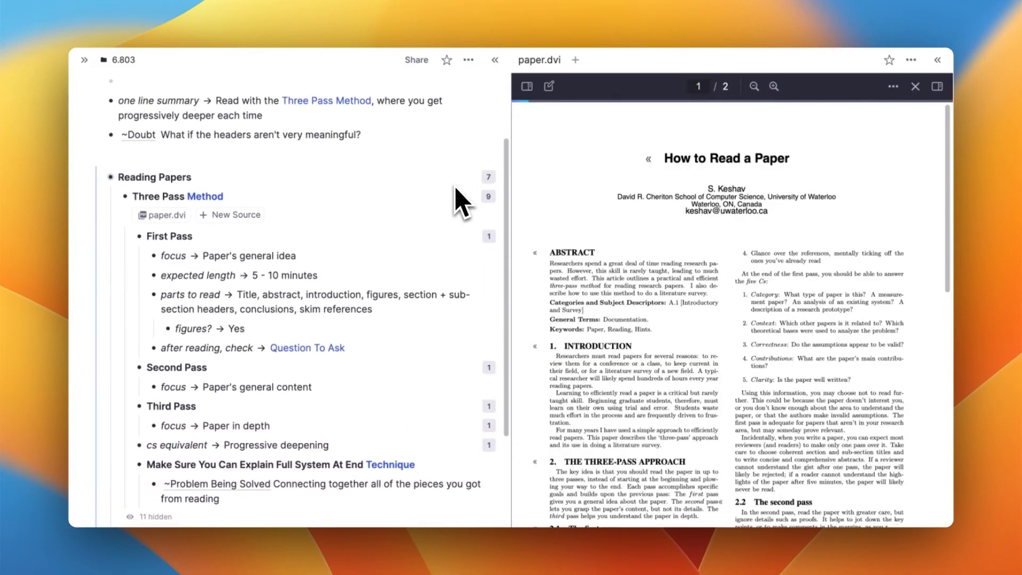
{"action": "scroll", "coordinate": [458, 200], "scroll_direction": "down", "scroll_amount": 3}
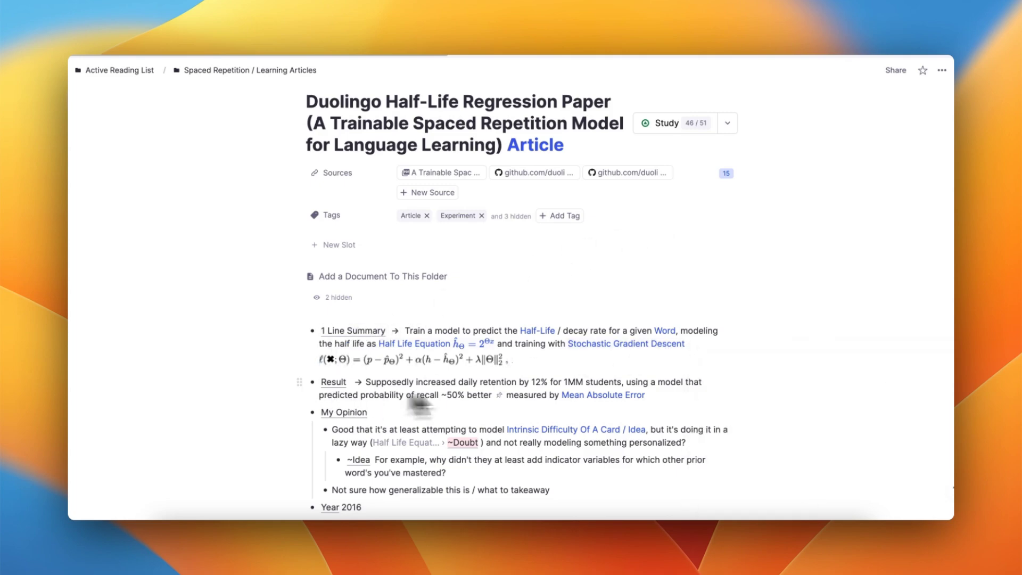
{"action": "scroll", "coordinate": [661, 394], "scroll_direction": "down", "scroll_amount": 5}
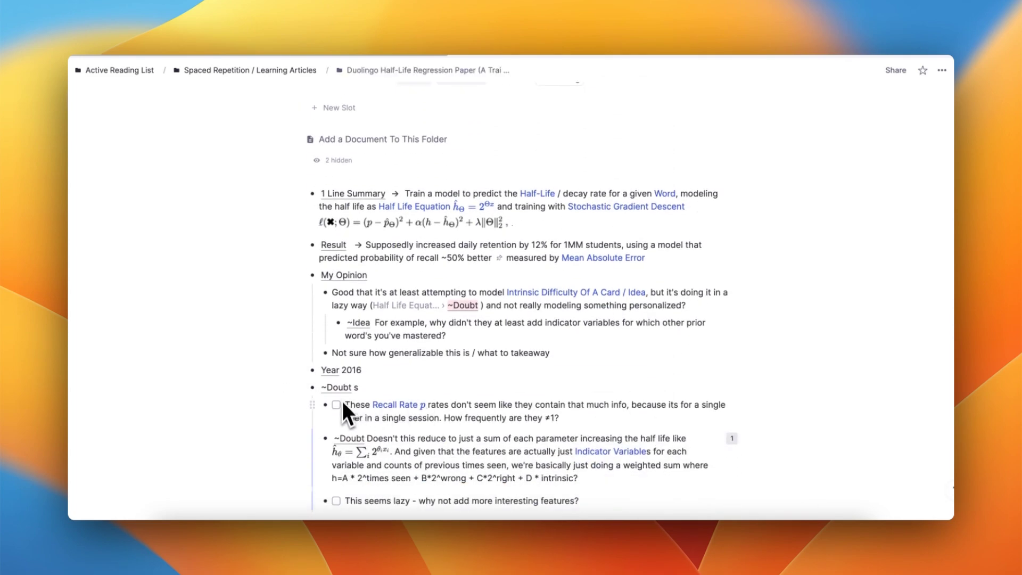
{"action": "scroll", "coordinate": [375, 389], "scroll_direction": "down", "scroll_amount": 8}
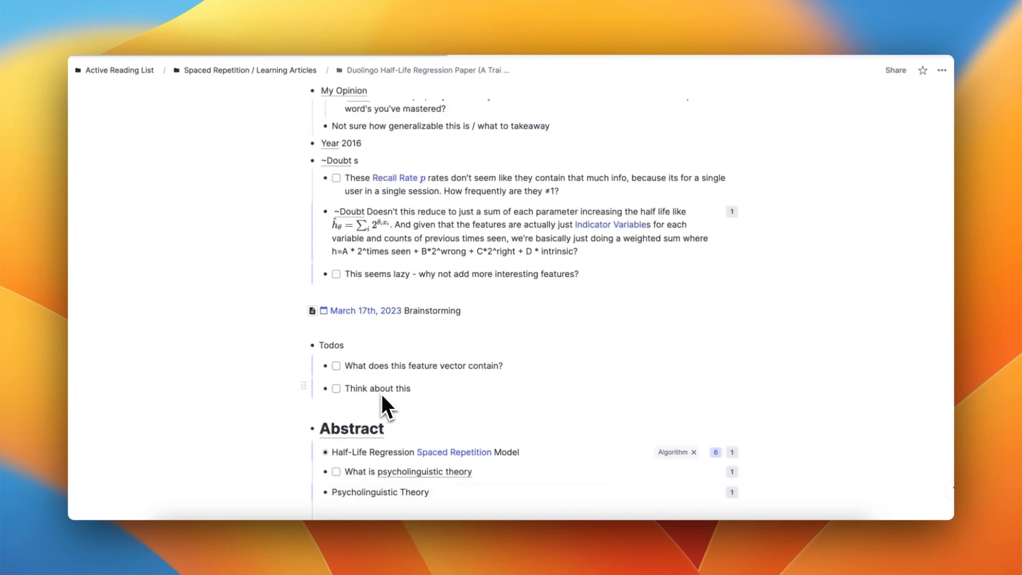
{"action": "scroll", "coordinate": [382, 397], "scroll_direction": "down", "scroll_amount": 12}
{"action": "scroll", "coordinate": [382, 399], "scroll_direction": "down", "scroll_amount": 20}
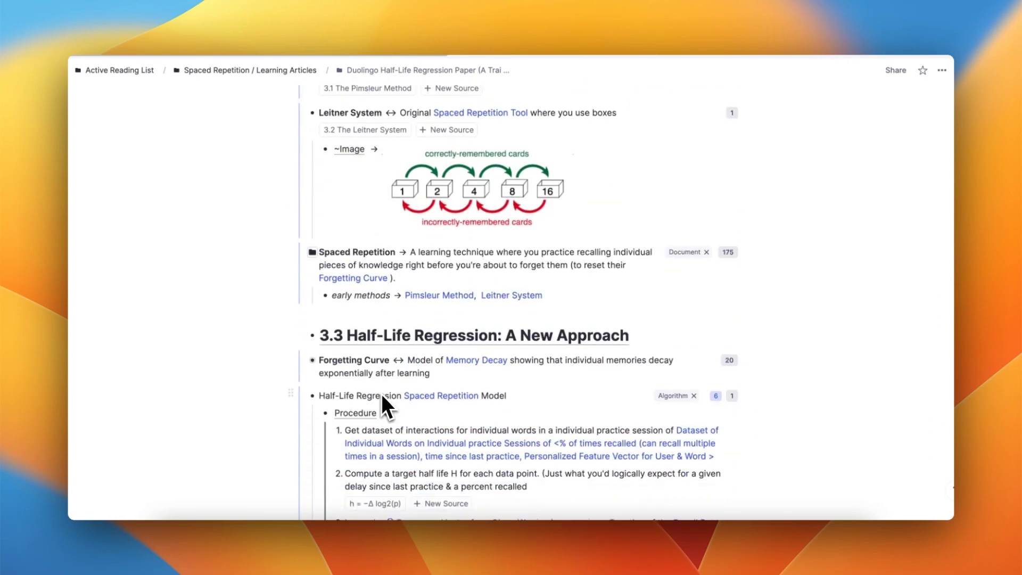
{"action": "scroll", "coordinate": [386, 401], "scroll_direction": "up", "scroll_amount": 7}
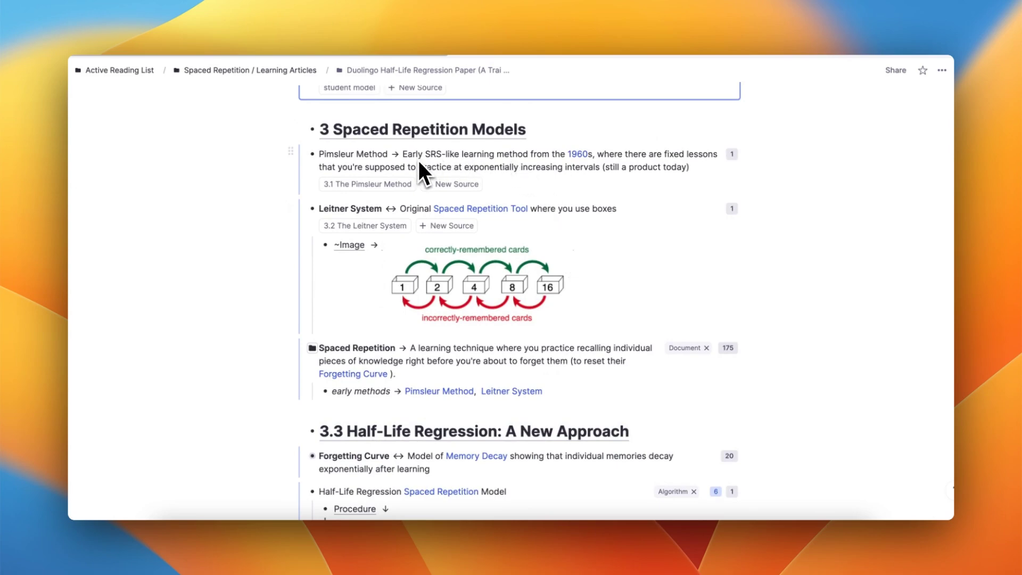
{"action": "scroll", "coordinate": [411, 350], "scroll_direction": "down", "scroll_amount": 5}
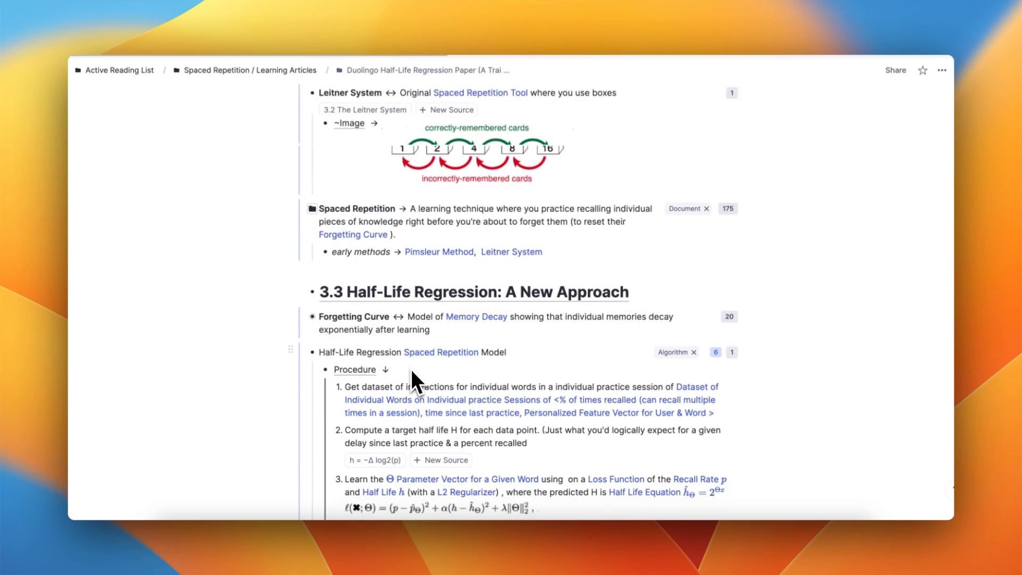
{"action": "scroll", "coordinate": [412, 369], "scroll_direction": "down", "scroll_amount": 6}
{"action": "scroll", "coordinate": [411, 369], "scroll_direction": "down", "scroll_amount": 5}
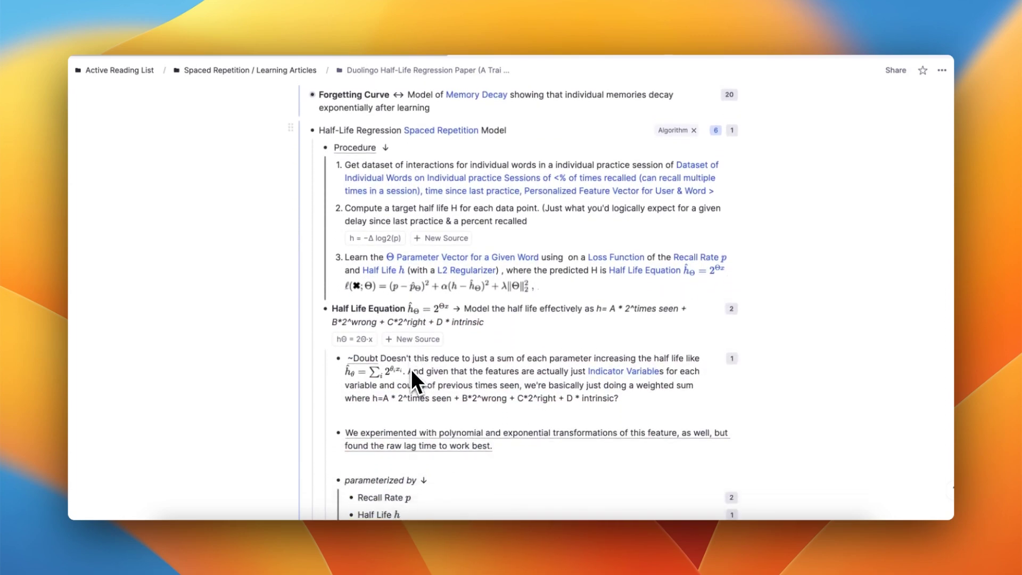
{"action": "scroll", "coordinate": [411, 370], "scroll_direction": "down", "scroll_amount": 2}
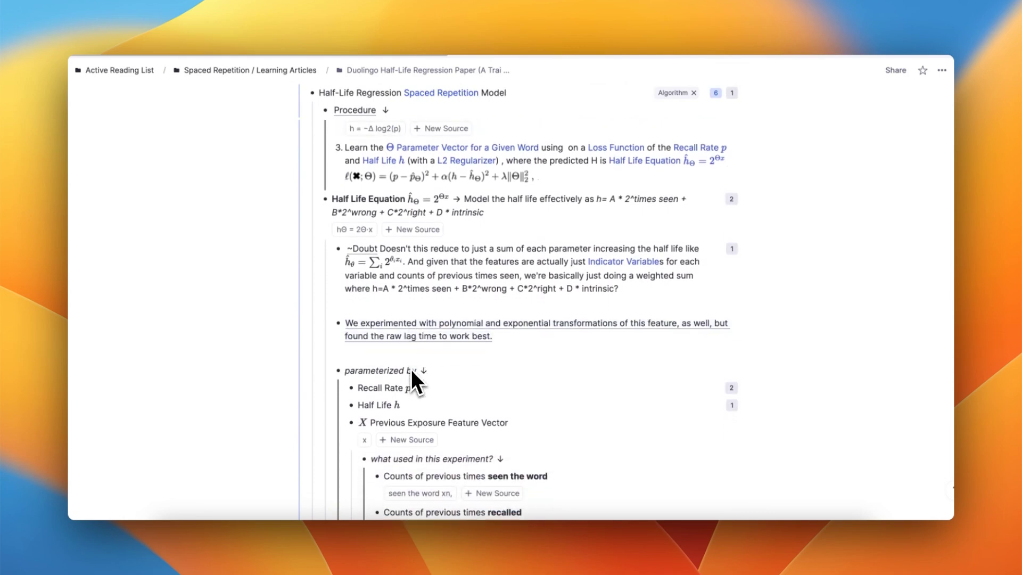
{"action": "scroll", "coordinate": [412, 370], "scroll_direction": "down", "scroll_amount": 5}
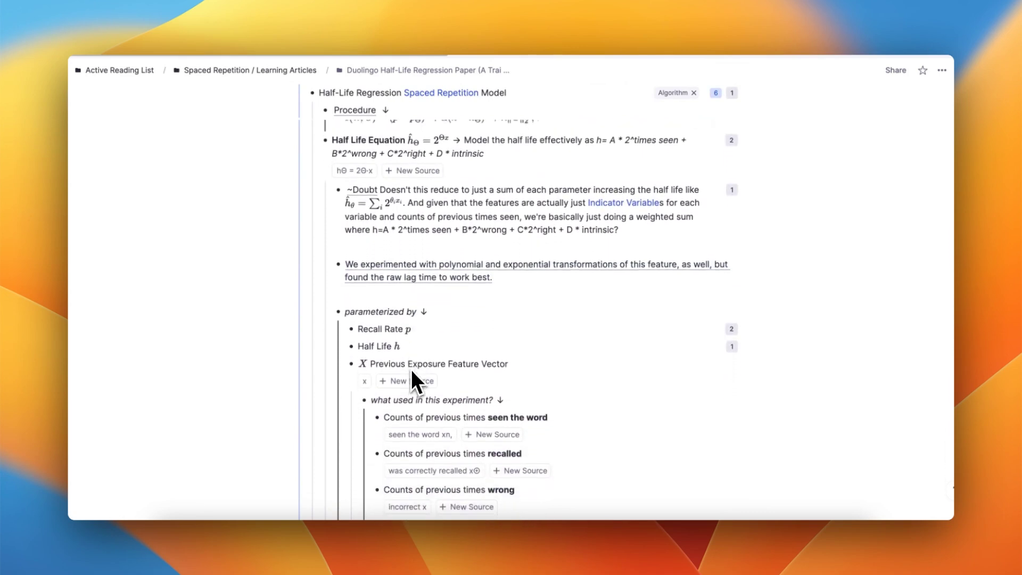
{"action": "scroll", "coordinate": [411, 369], "scroll_direction": "down", "scroll_amount": 15}
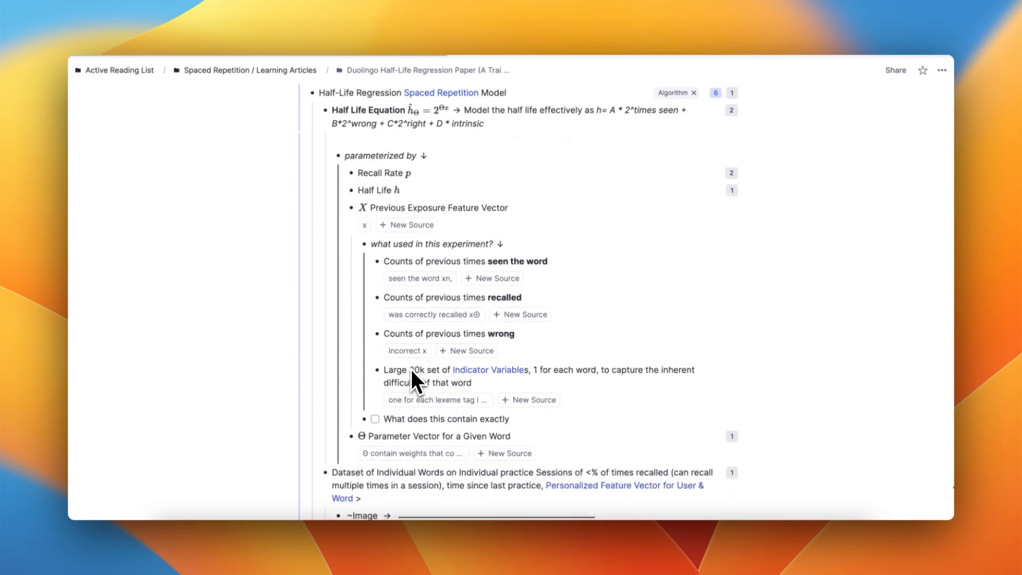
{"action": "scroll", "coordinate": [411, 369], "scroll_direction": "down", "scroll_amount": 6}
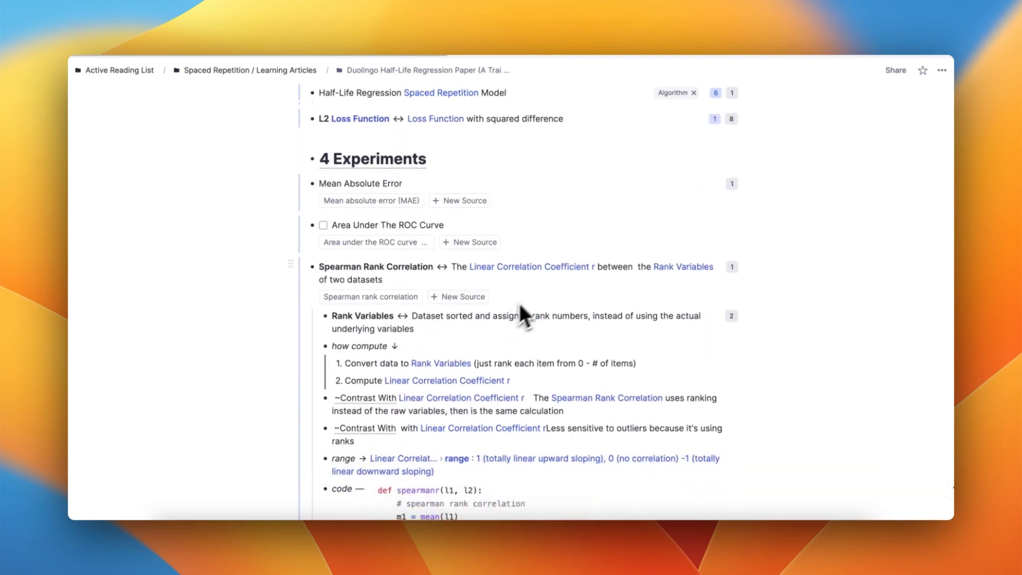
{"action": "scroll", "coordinate": [513, 307], "scroll_direction": "down", "scroll_amount": 1}
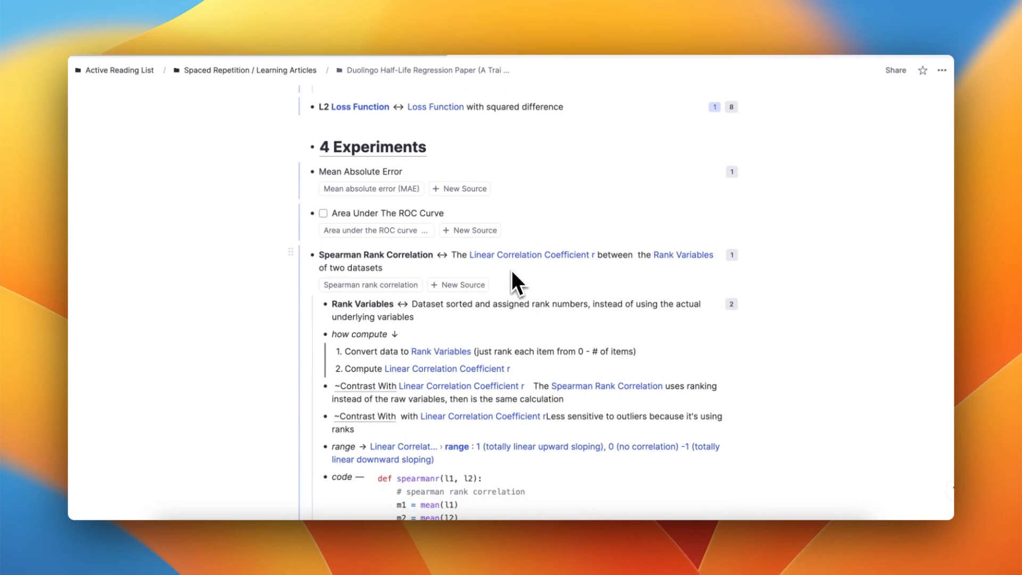
{"action": "scroll", "coordinate": [512, 270], "scroll_direction": "down", "scroll_amount": 3}
{"action": "scroll", "coordinate": [513, 270], "scroll_direction": "down", "scroll_amount": 2}
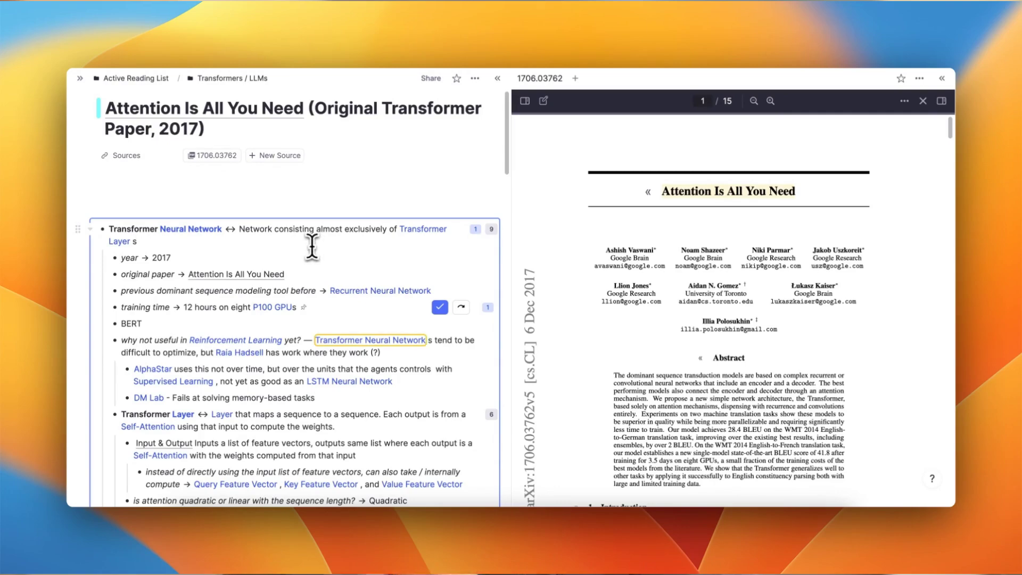
Step: Scroll down through the Attention Is All You Need note's outline
{"action": "scroll", "coordinate": [519, 226], "scroll_direction": "down", "scroll_amount": 3}
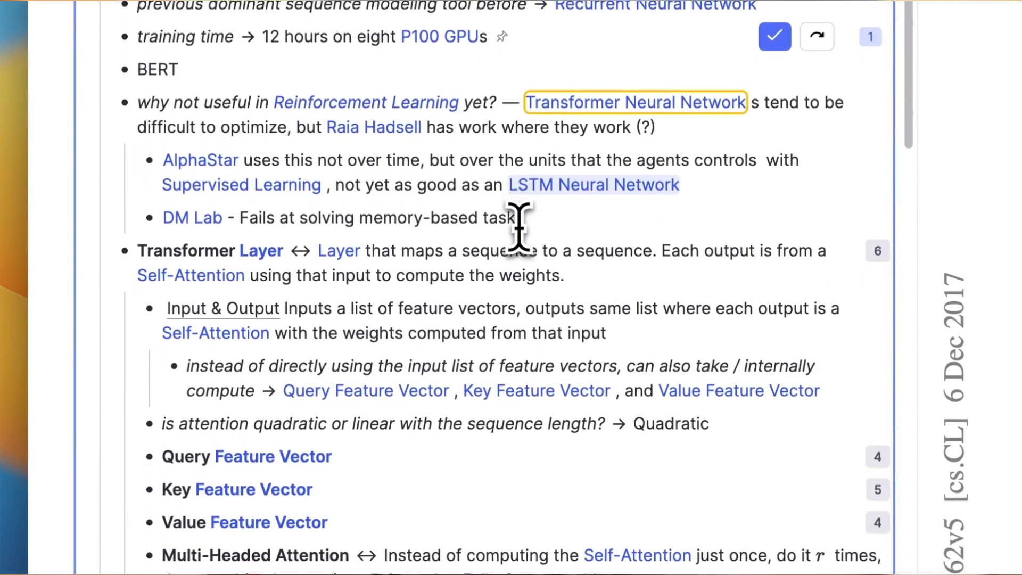
{"action": "scroll", "coordinate": [519, 226], "scroll_direction": "down", "scroll_amount": 3}
{"action": "scroll", "coordinate": [519, 226], "scroll_direction": "down", "scroll_amount": 2}
{"action": "scroll", "coordinate": [519, 226], "scroll_direction": "down", "scroll_amount": 3}
{"action": "scroll", "coordinate": [520, 226], "scroll_direction": "down", "scroll_amount": 3}
{"action": "scroll", "coordinate": [511, 352], "scroll_direction": "down", "scroll_amount": 2}
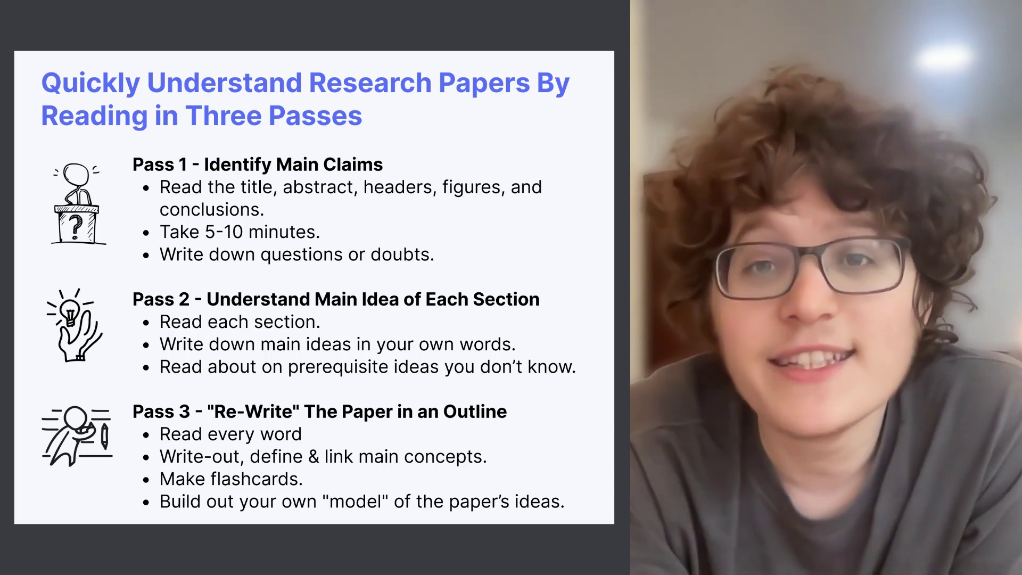